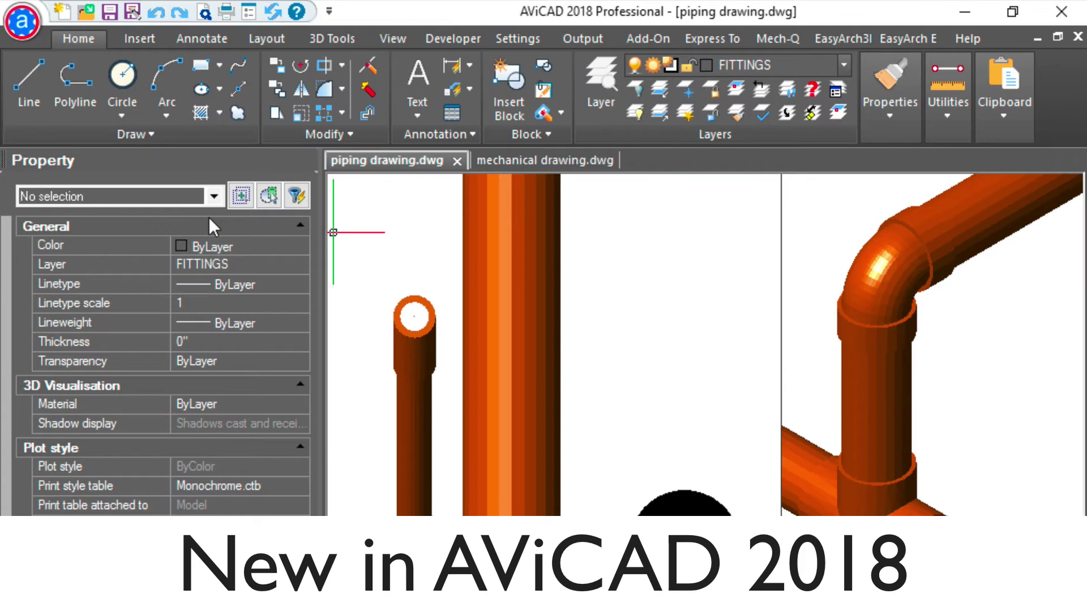
{"action": "left_click", "coordinate": [784, 40]}
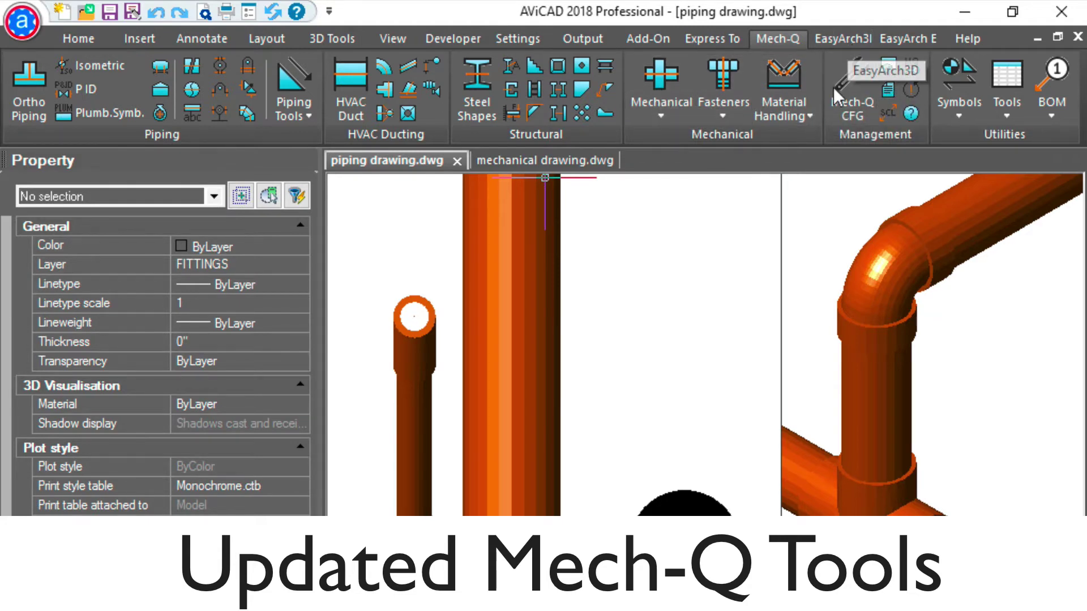
{"action": "left_click", "coordinate": [851, 37]}
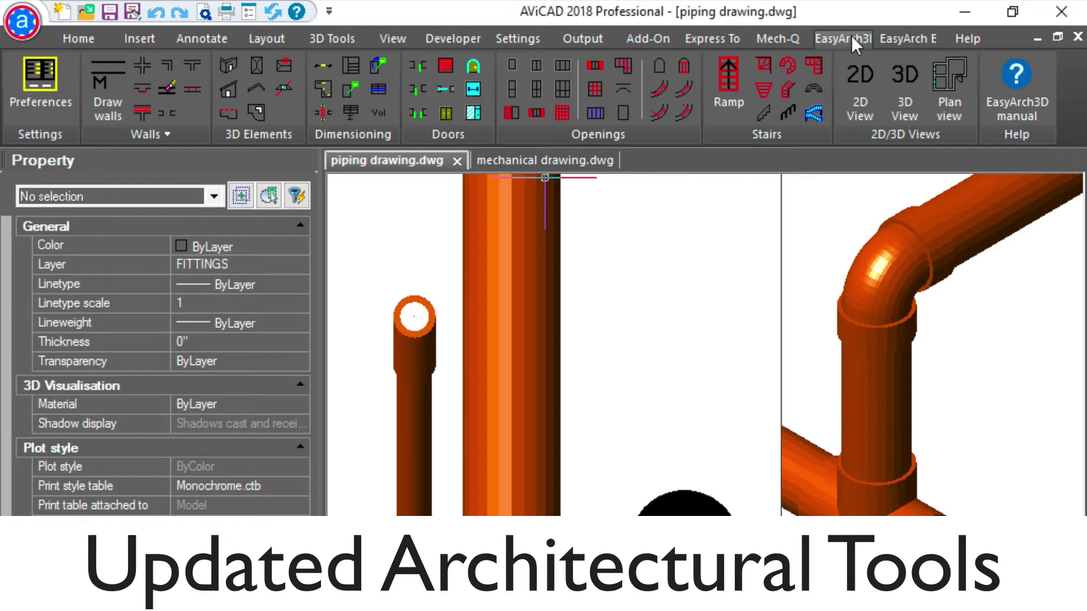
{"action": "left_click", "coordinate": [899, 37]}
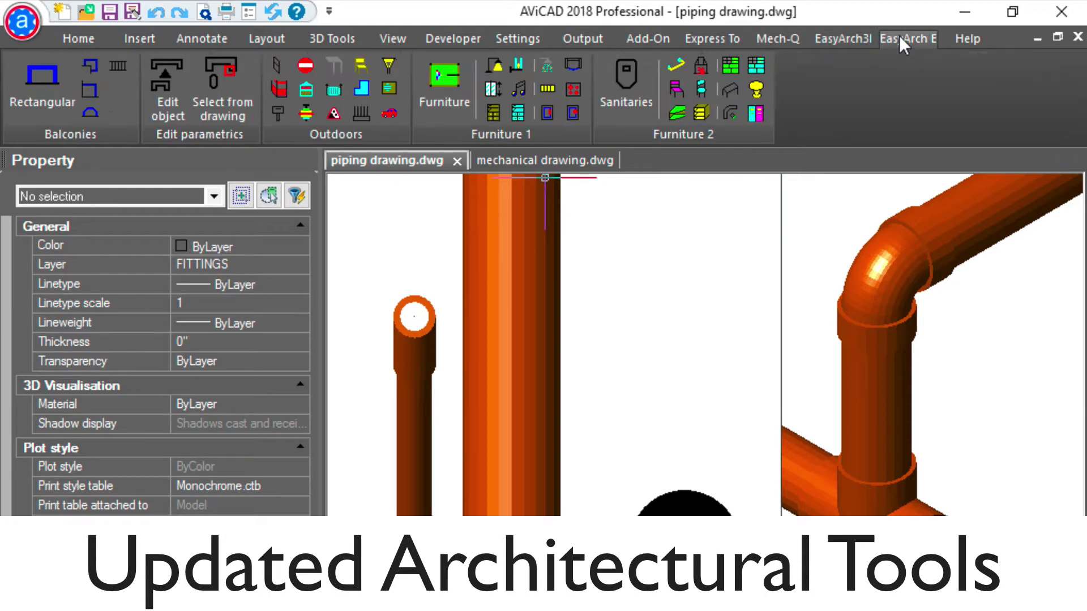
- Browse the functional diagram categories of the Electrical Diagrams library in the iCADLib block manager and close it
{"action": "left_click", "coordinate": [637, 35]}
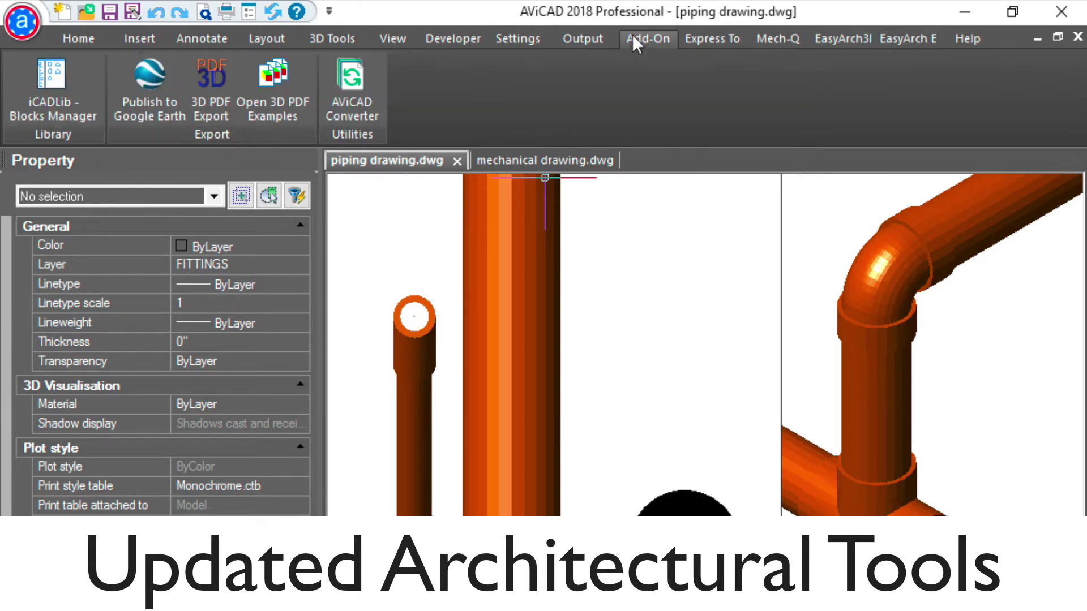
{"action": "left_click", "coordinate": [71, 97]}
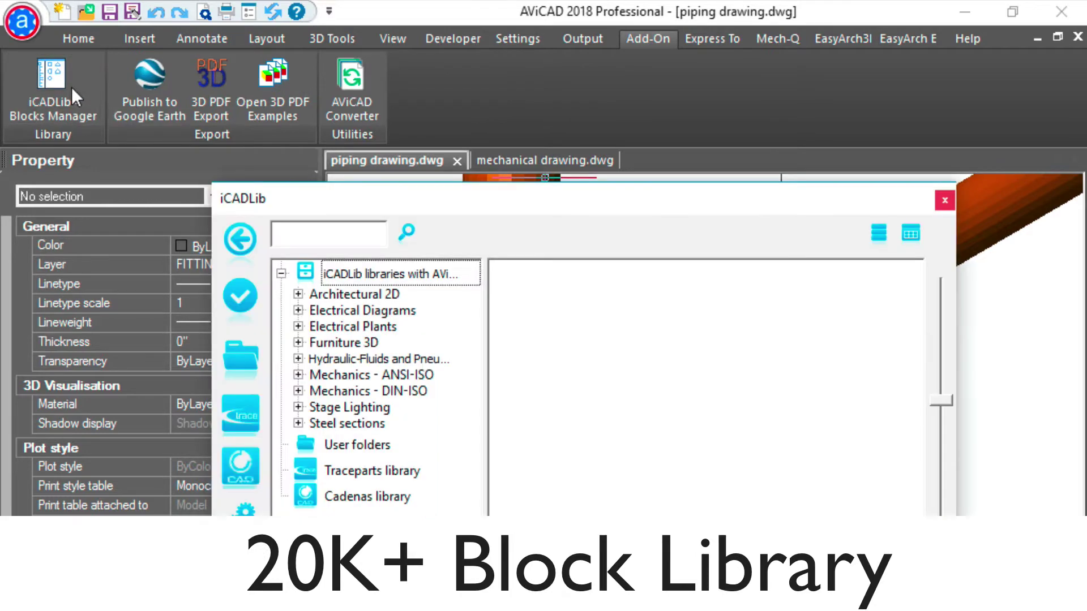
{"action": "left_click", "coordinate": [298, 311]}
{"action": "left_click", "coordinate": [334, 327]}
{"action": "left_click", "coordinate": [316, 327]}
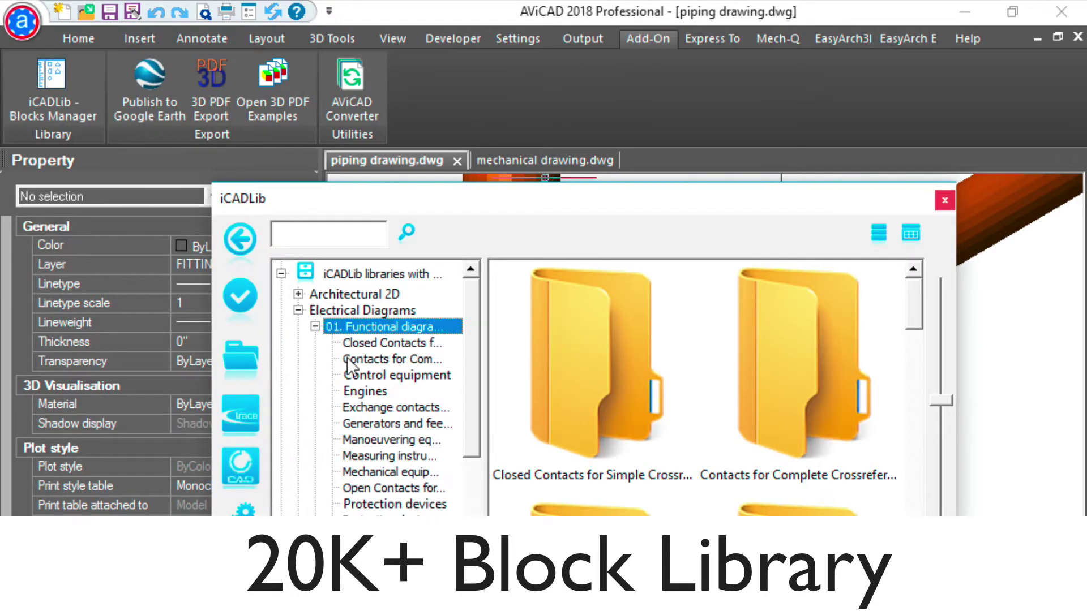
{"action": "left_click", "coordinate": [348, 360]}
{"action": "left_click", "coordinate": [356, 423]}
{"action": "left_click", "coordinate": [354, 456]}
{"action": "left_click", "coordinate": [356, 472]}
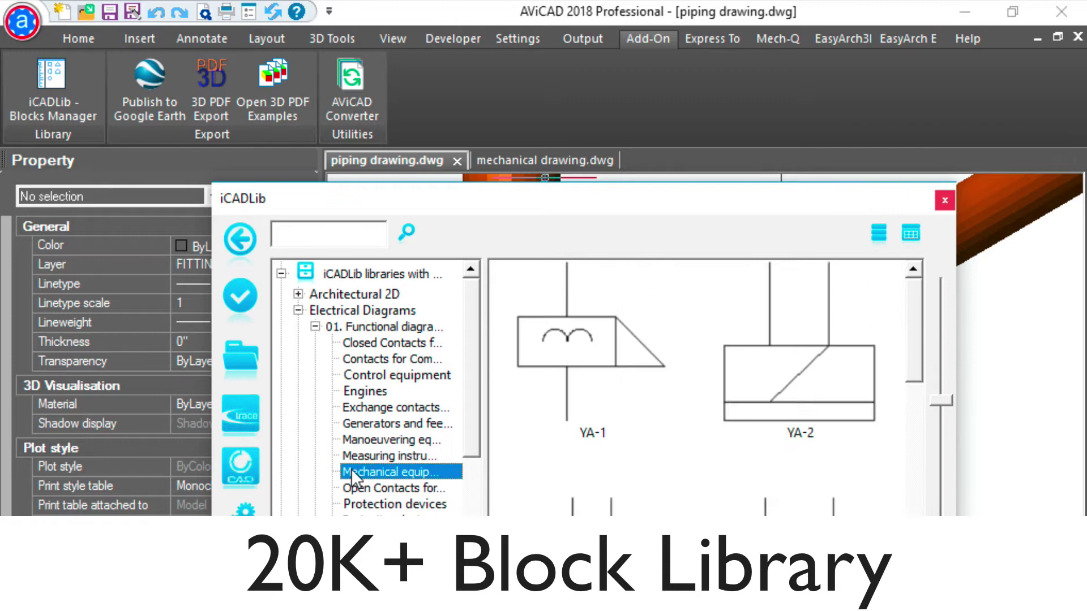
{"action": "left_click", "coordinate": [362, 537]}
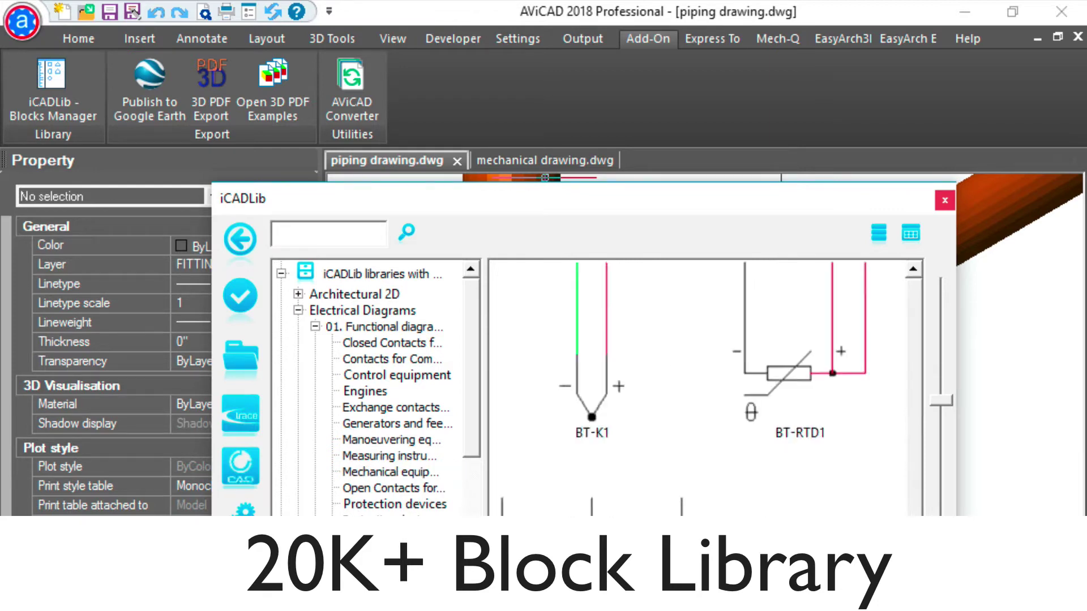
{"action": "left_click", "coordinate": [362, 553]}
{"action": "left_click", "coordinate": [945, 200]}
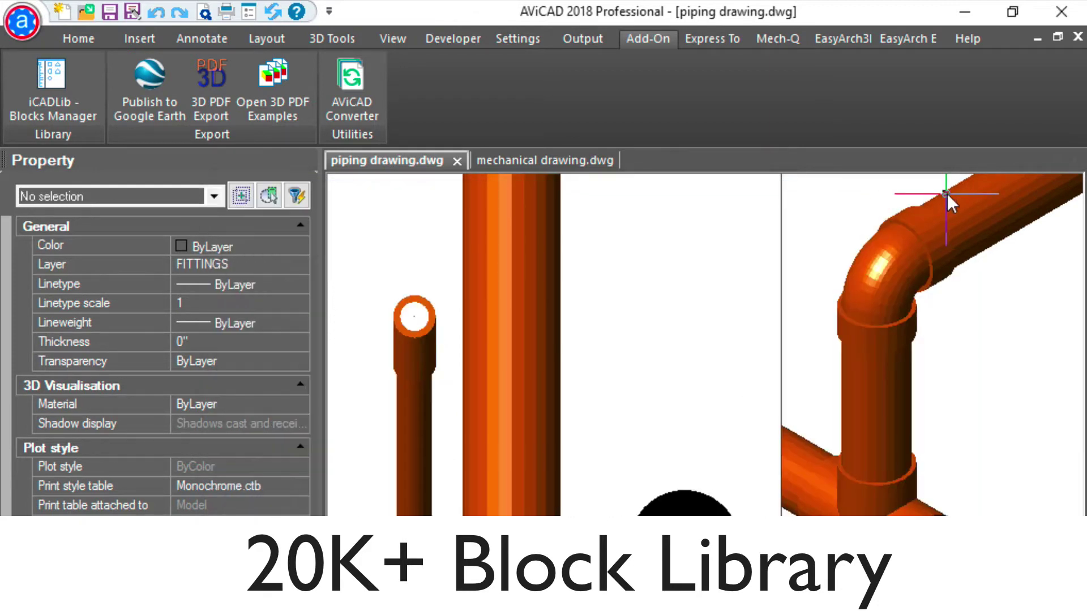
{"action": "left_click", "coordinate": [577, 41]}
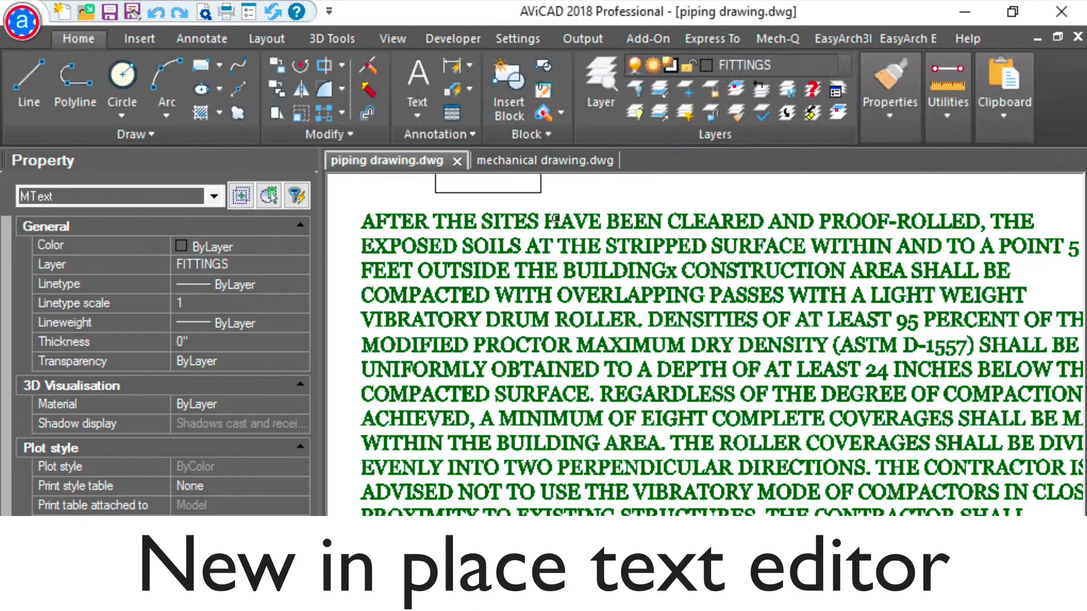
- Edit the green multiline text note in place so its opening reads "AFTER THE SITE HAS BEEN CLEARED", and leave text editing
{"action": "double_click", "coordinate": [555, 219]}
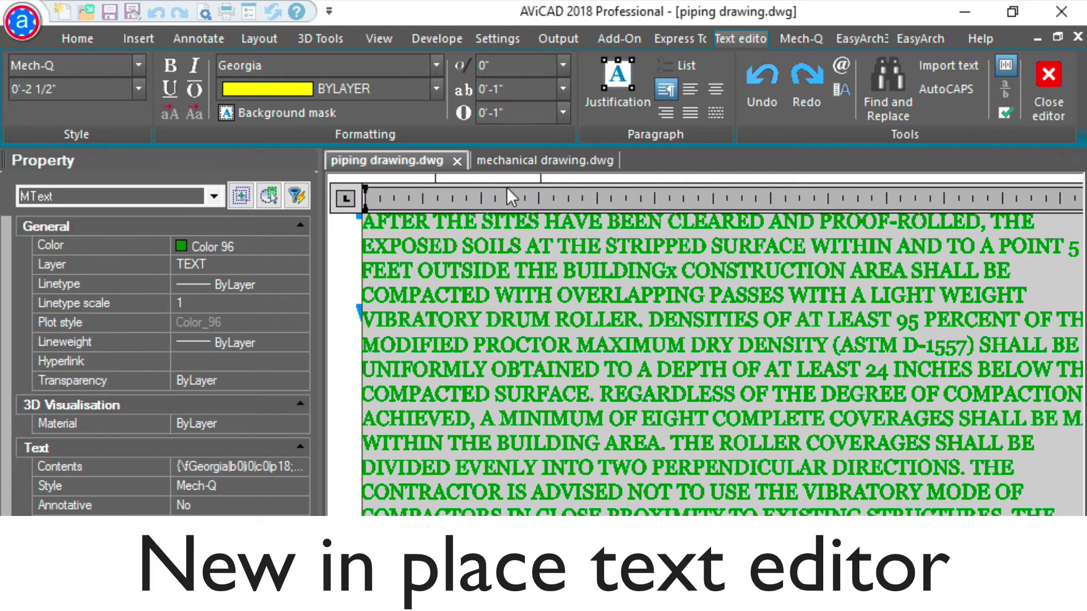
{"action": "left_click", "coordinate": [537, 221]}
{"action": "key", "text": "BackSpace"}
{"action": "double_click", "coordinate": [537, 221]}
{"action": "type", "text": "HAS"}
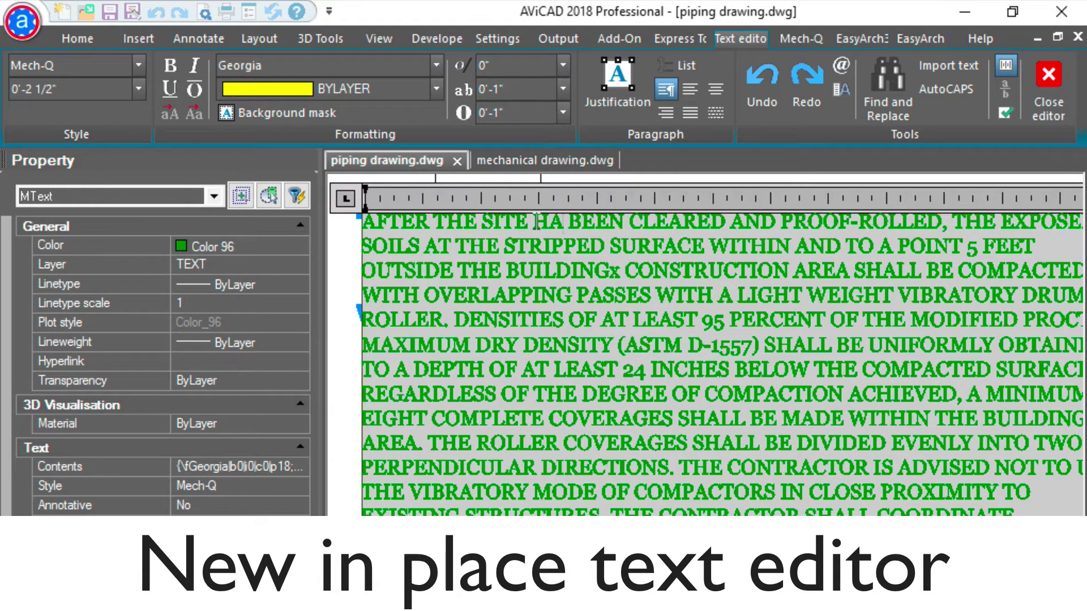
{"action": "left_click", "coordinate": [345, 299]}
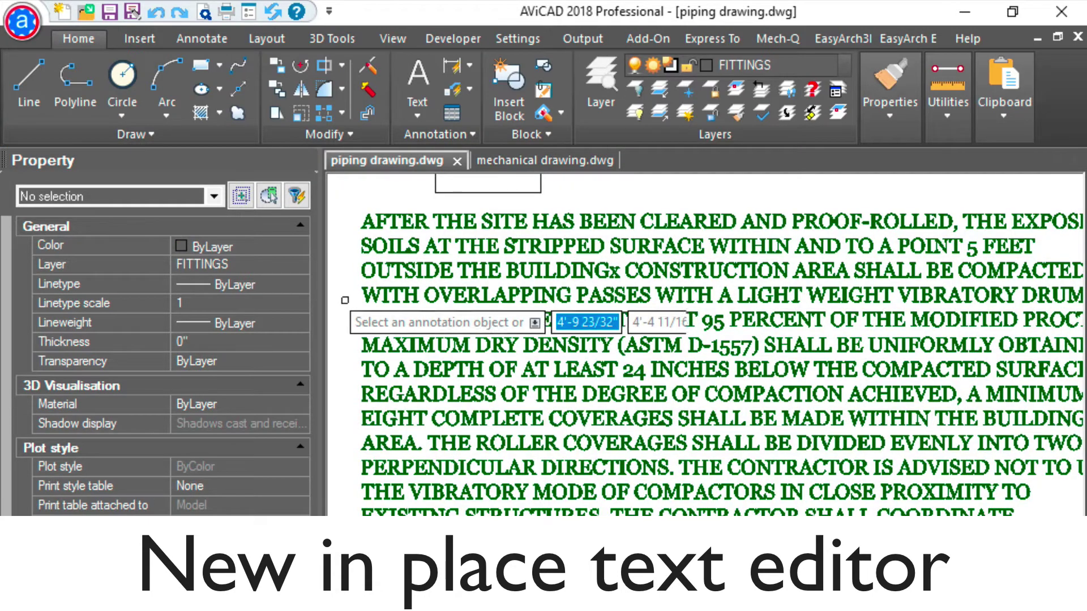
{"action": "key", "text": "Escape"}
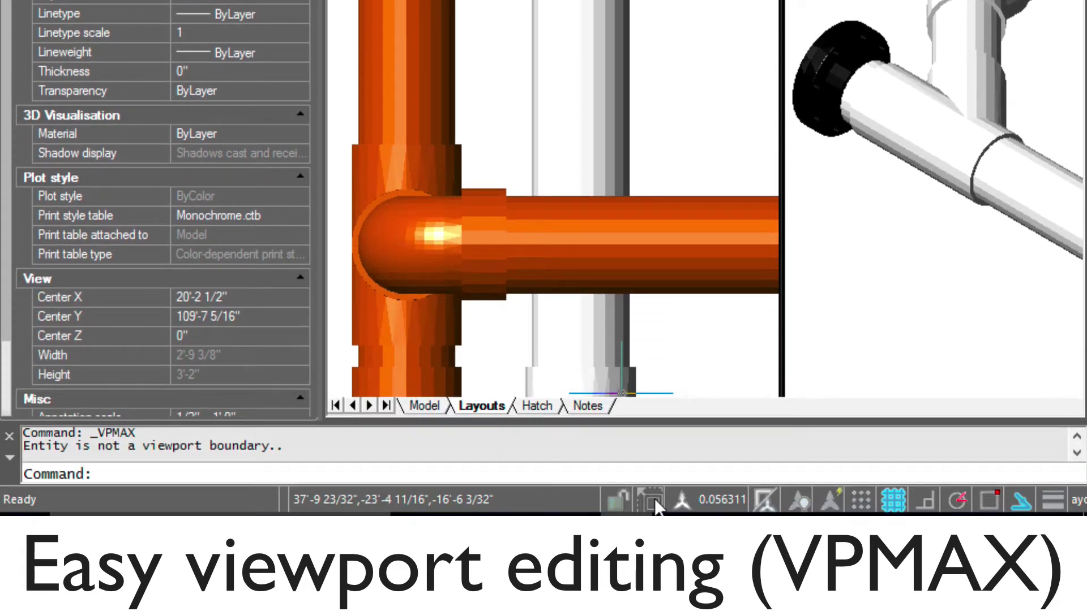
- Recolor the white vertical pipe and its fitting to color 32 inside the maximized viewport, and return to the layout
{"action": "left_click", "coordinate": [652, 501]}
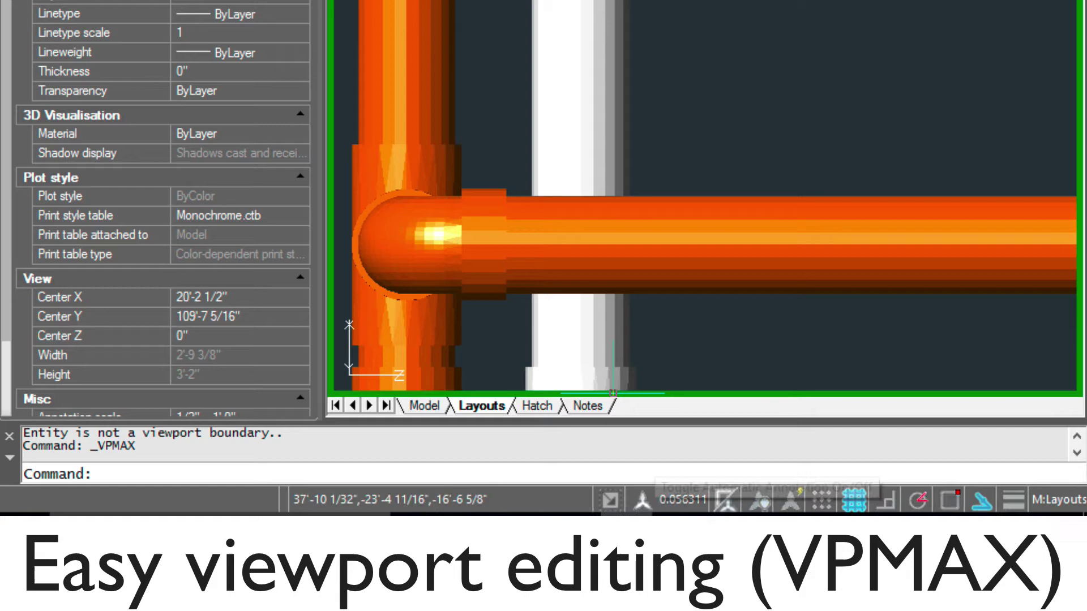
{"action": "left_click", "coordinate": [648, 378]}
{"action": "left_click", "coordinate": [600, 340]}
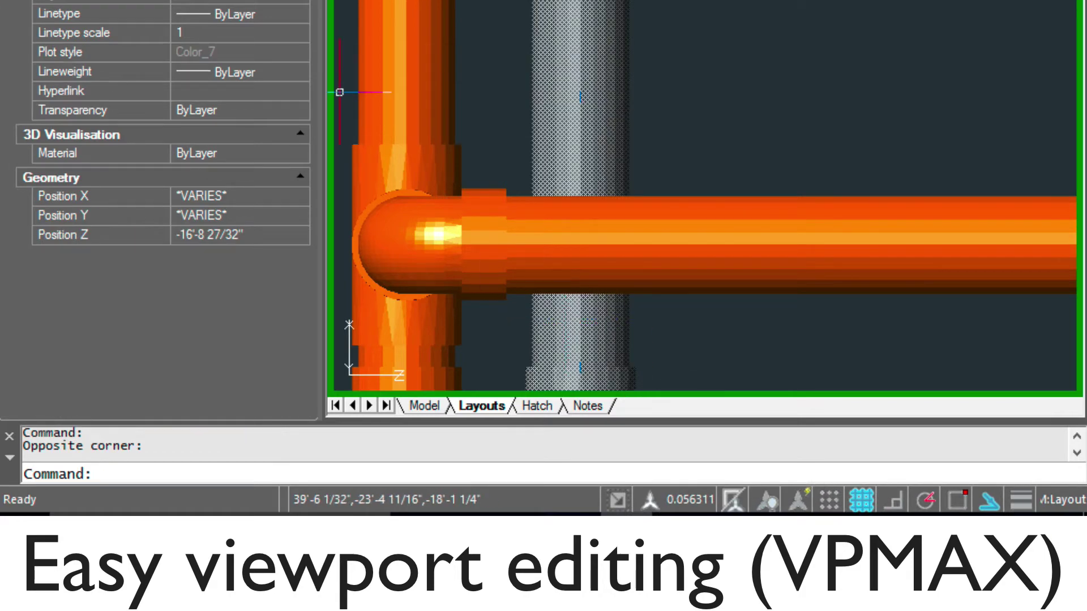
{"action": "left_click", "coordinate": [241, 2]}
{"action": "left_click", "coordinate": [240, 82]}
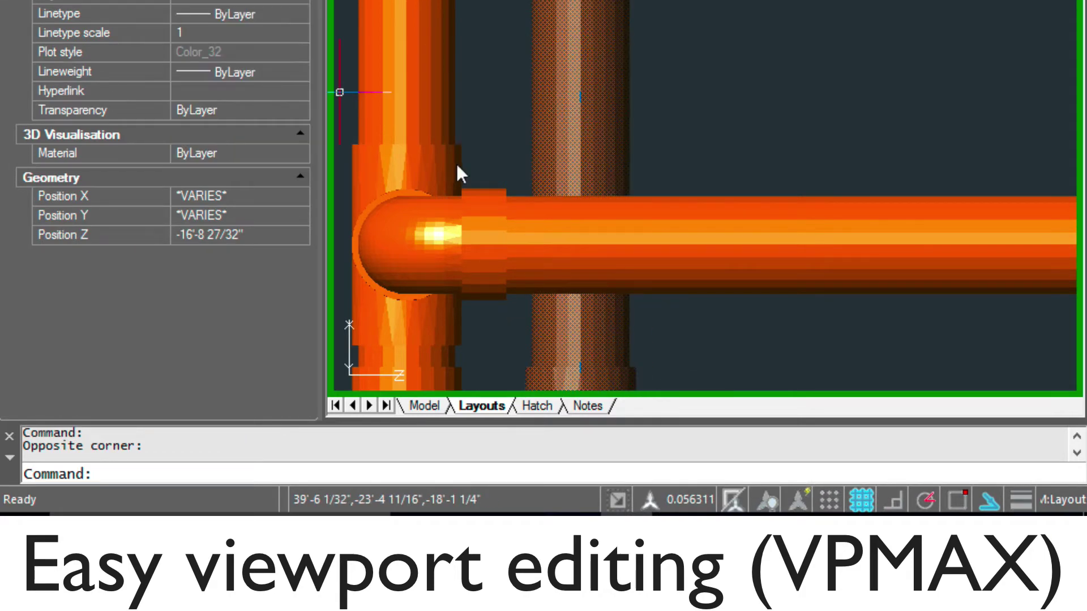
{"action": "left_click", "coordinate": [613, 496]}
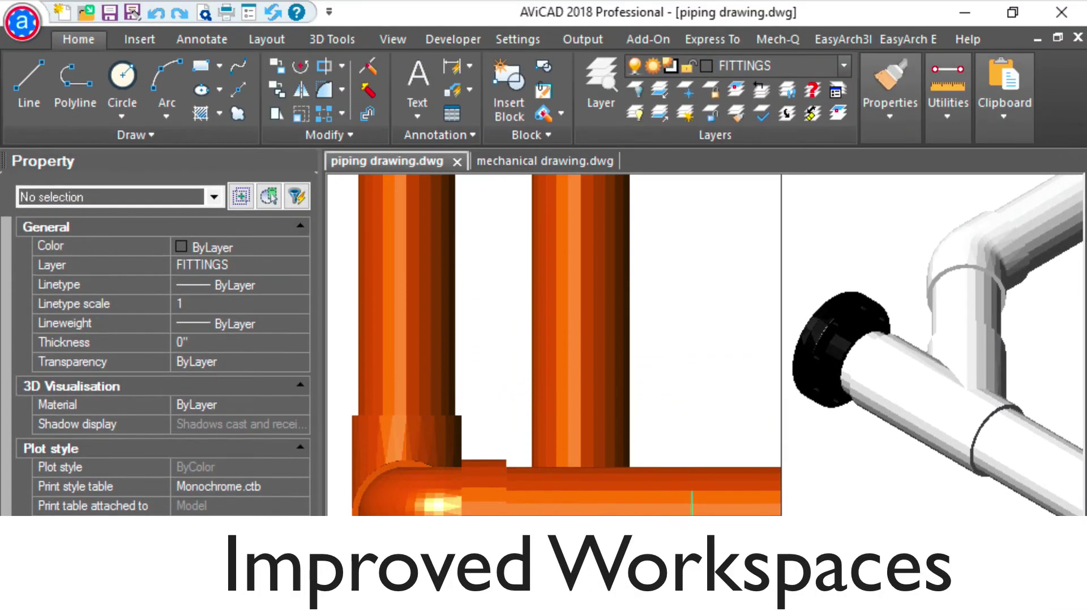
{"action": "left_click", "coordinate": [502, 36]}
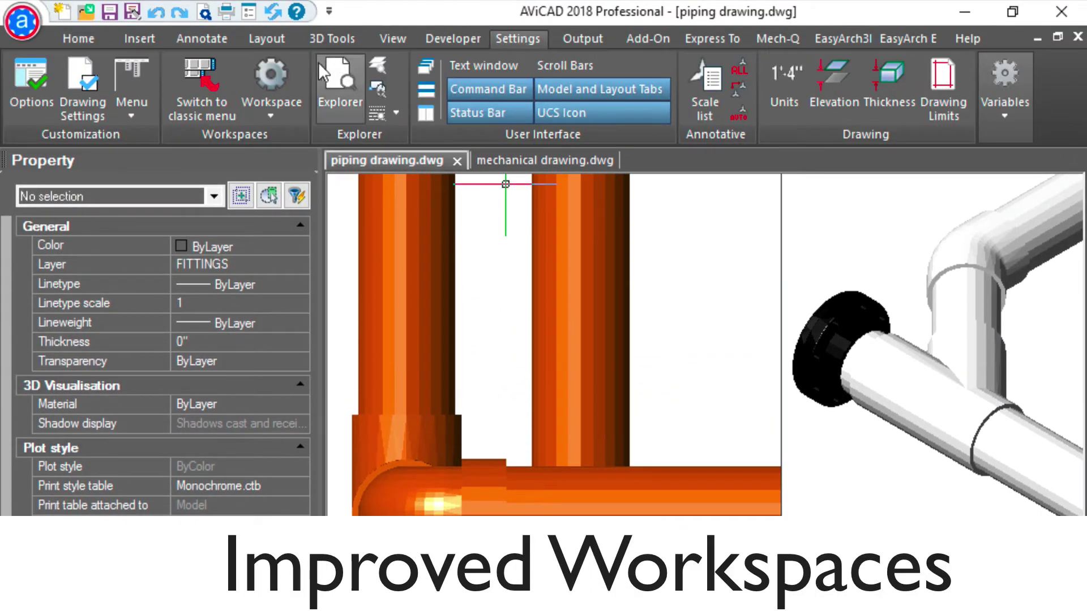
{"action": "left_click", "coordinate": [279, 100]}
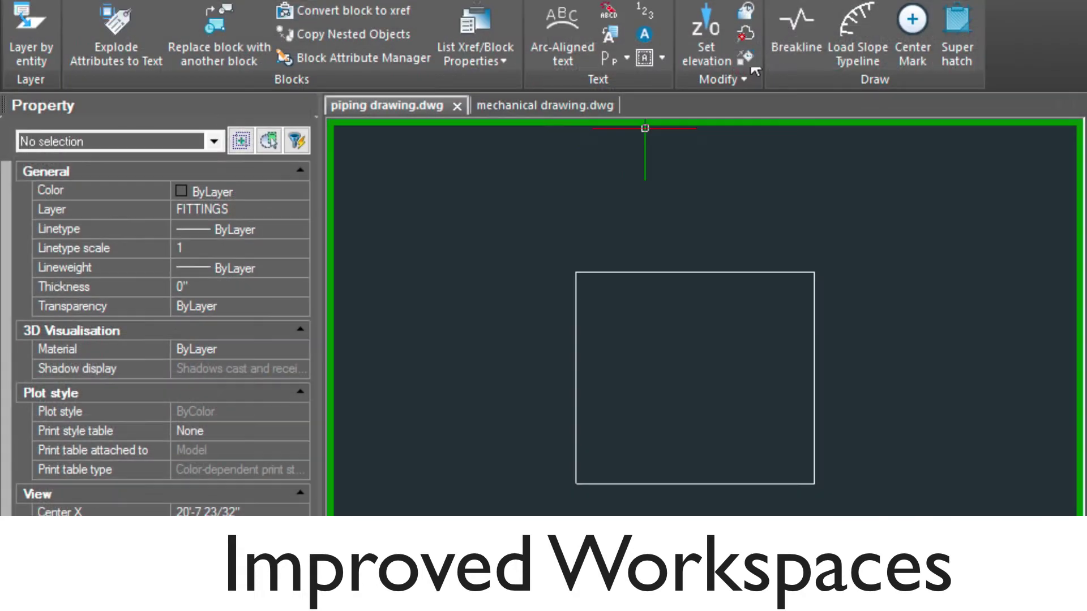
- Start a SuperHatch with the block hatchpat, inserted near the square's upper-left corner at scale 1 and default rotation
{"action": "left_click", "coordinate": [960, 41]}
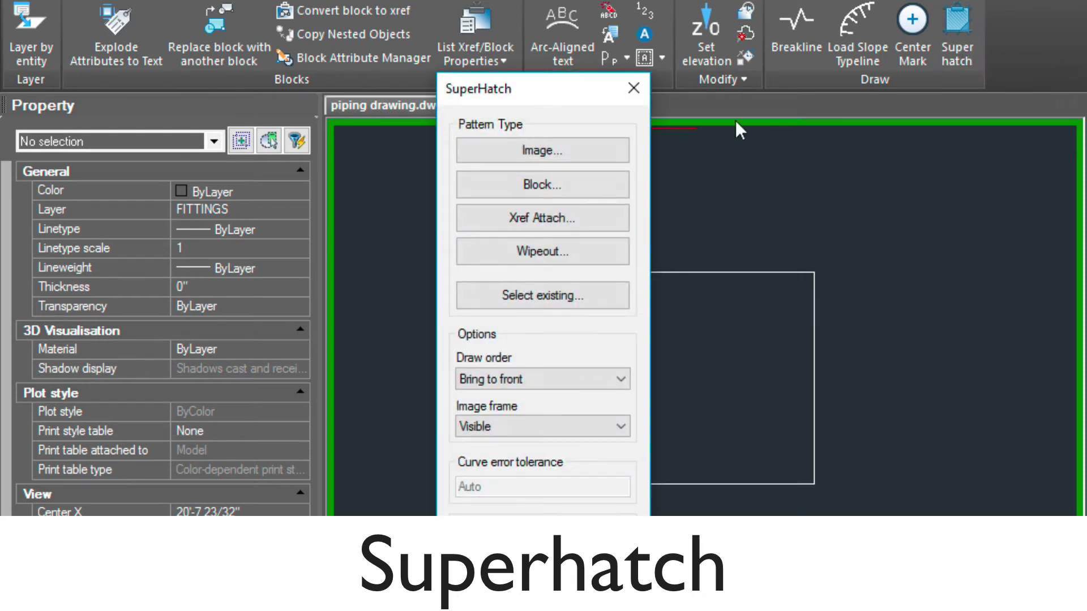
{"action": "left_click", "coordinate": [569, 182]}
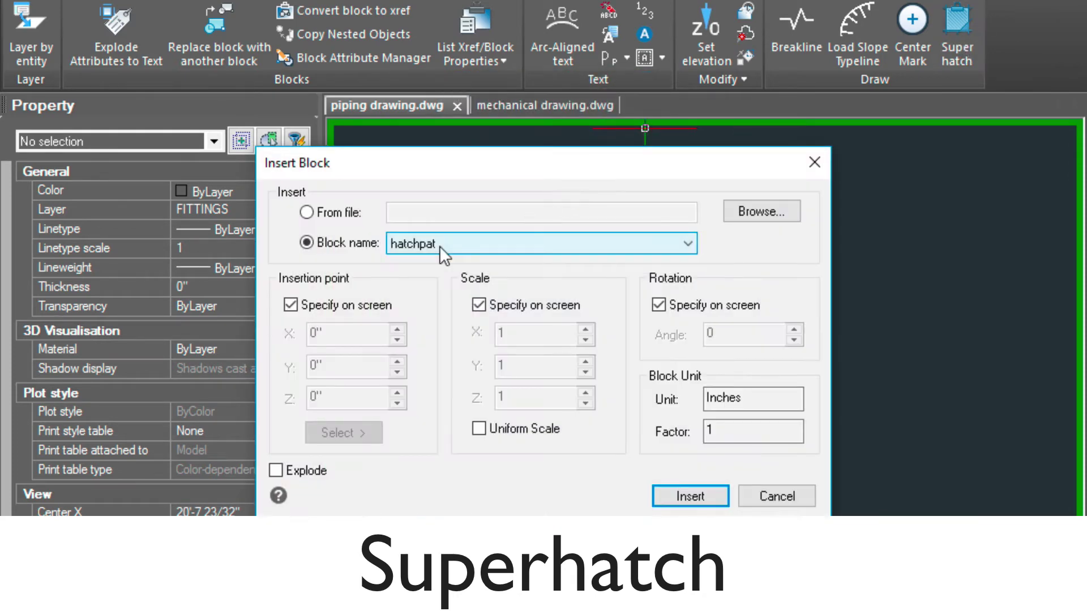
{"action": "left_click", "coordinate": [710, 497]}
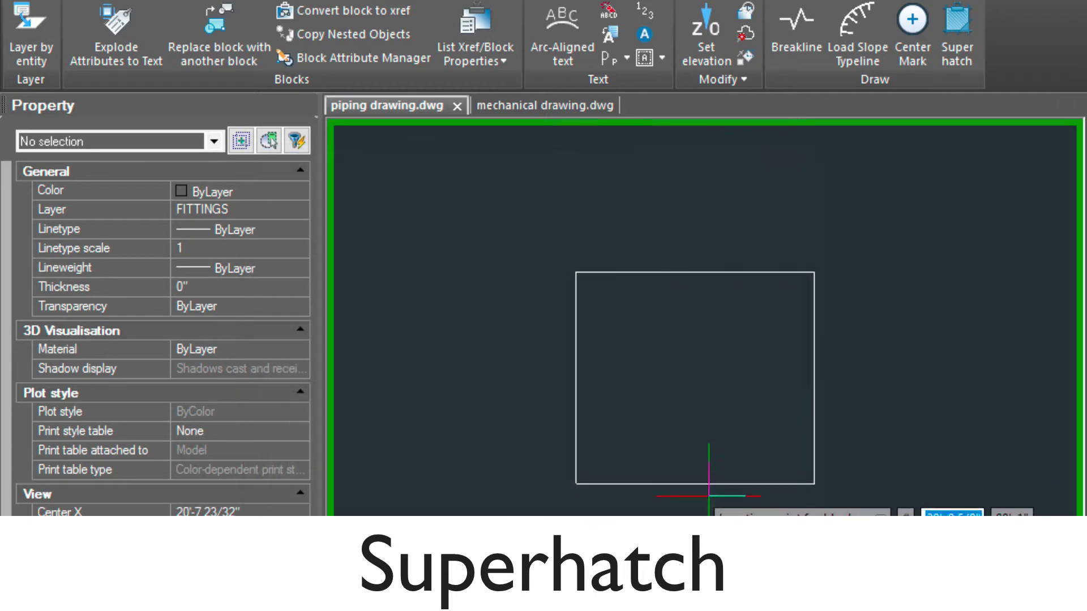
{"action": "left_click", "coordinate": [586, 316]}
{"action": "key", "text": "Return"}
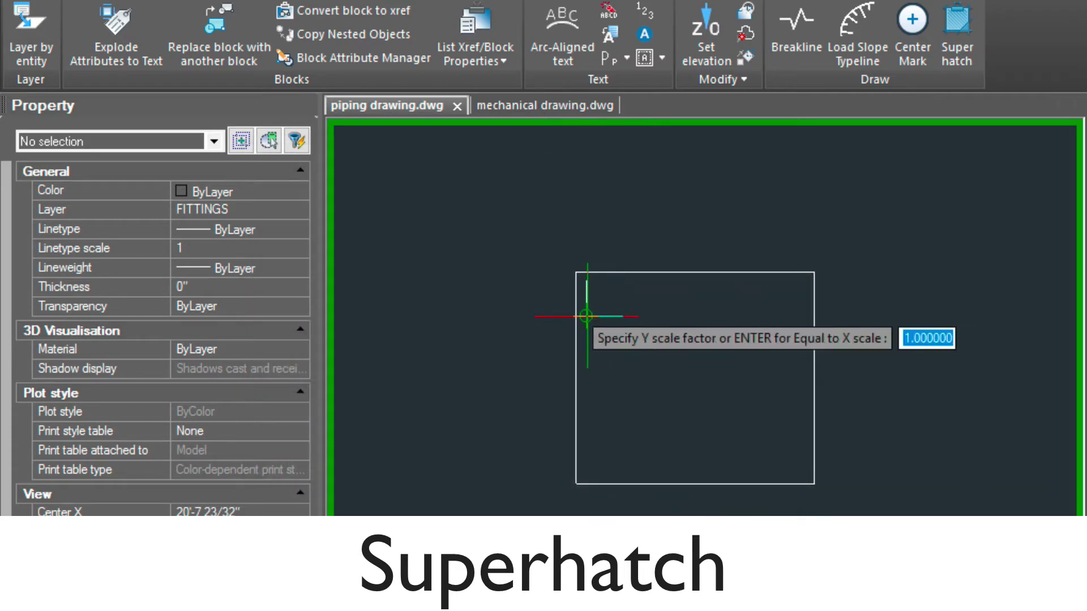
{"action": "key", "text": "Return"}
{"action": "key", "text": "Return"}
- Window a repeat tile slightly larger than the inserted block and fill the square's interior with the pattern
{"action": "left_click", "coordinate": [581, 277]}
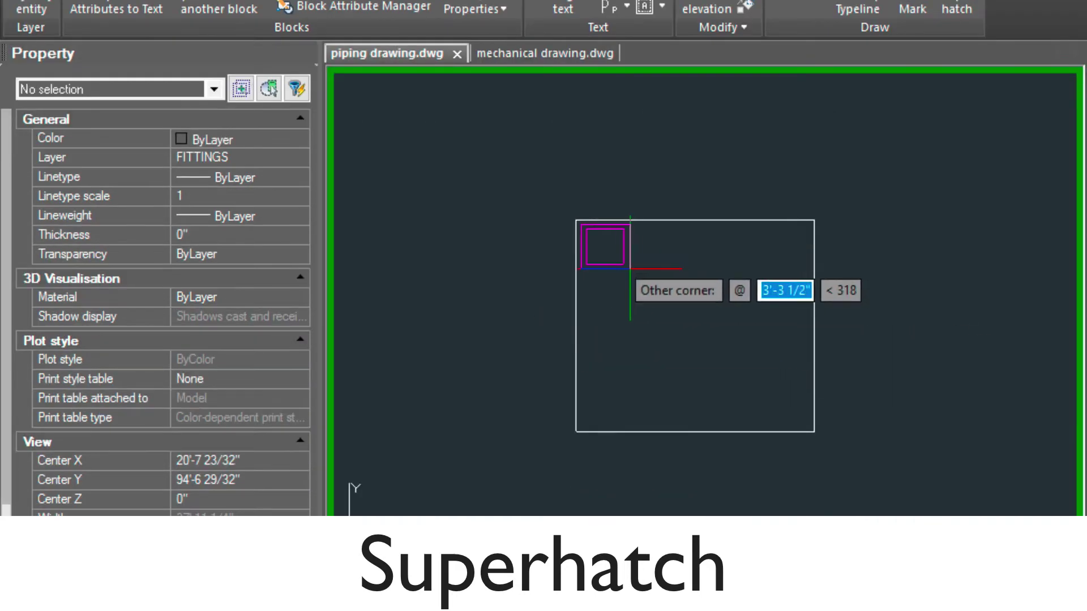
{"action": "left_click", "coordinate": [630, 268]}
{"action": "key", "text": "Return"}
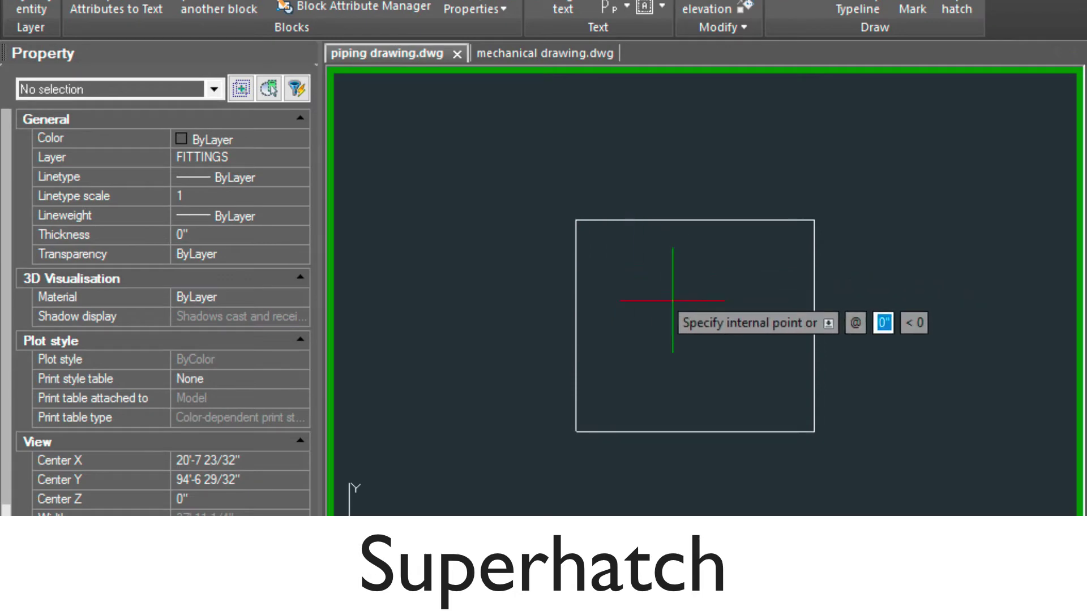
{"action": "left_click", "coordinate": [673, 301]}
{"action": "key", "text": "Return"}
{"action": "key", "text": "Return"}
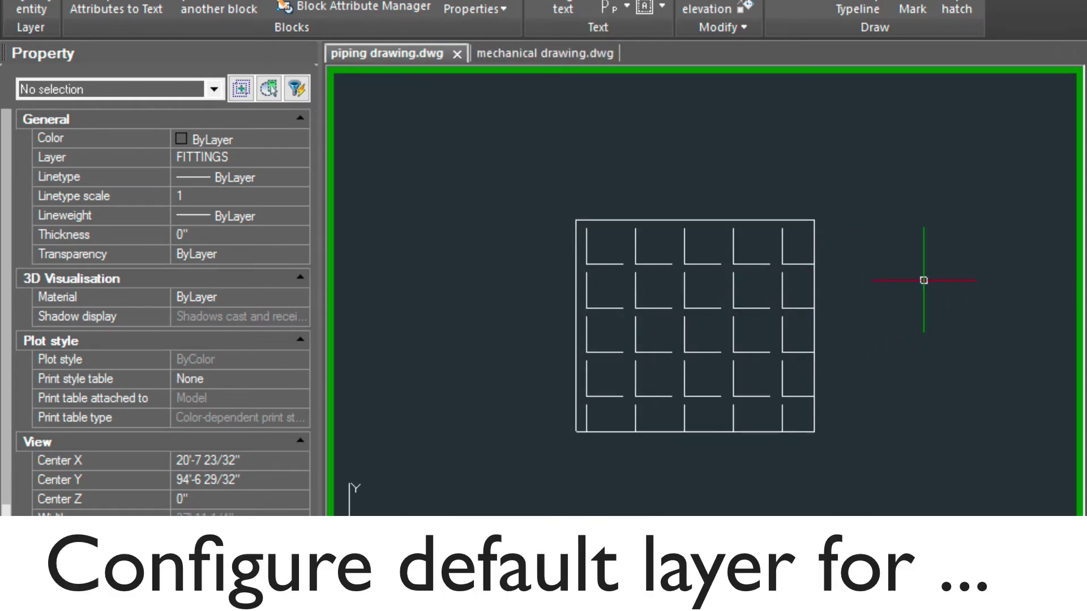
- Open the Boundary Hatch settings and examine the layer choices for new hatches, picking Use Current
{"action": "type", "text": "h"}
{"action": "key", "text": "Return"}
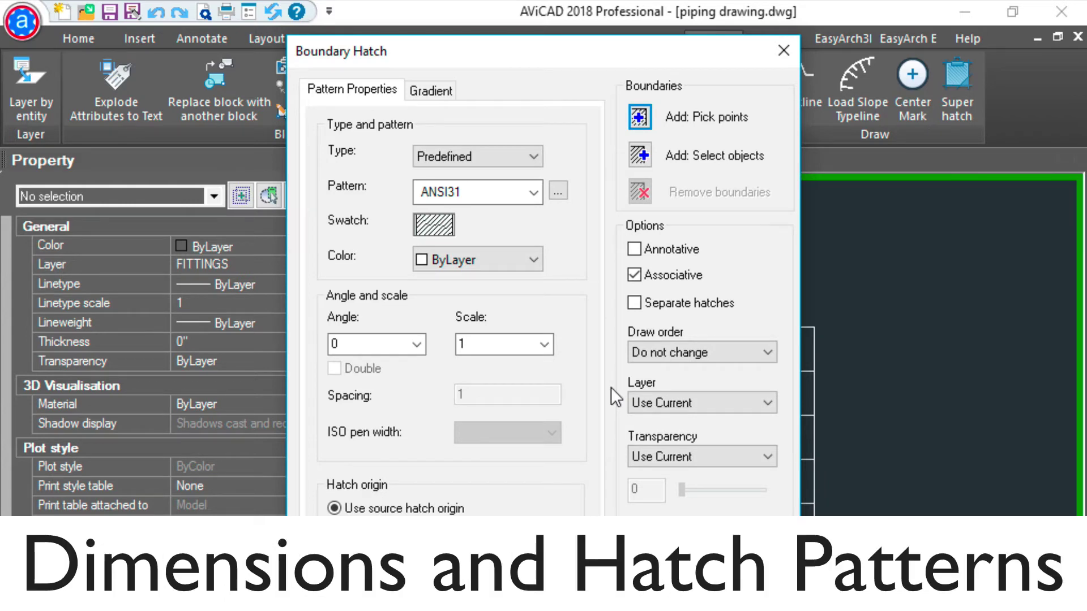
{"action": "left_click", "coordinate": [687, 404]}
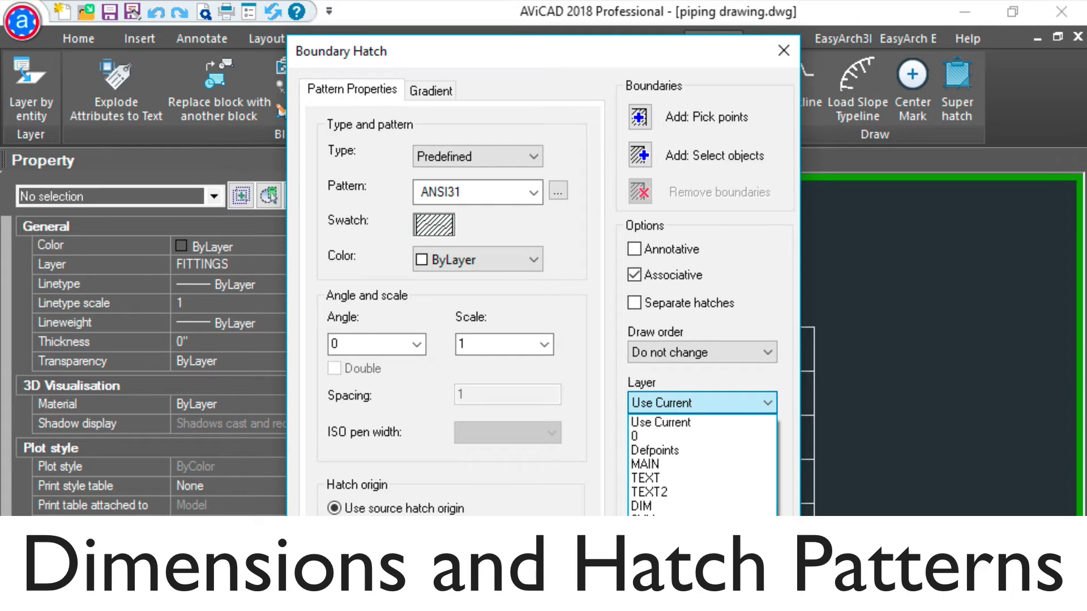
{"action": "left_click", "coordinate": [667, 428]}
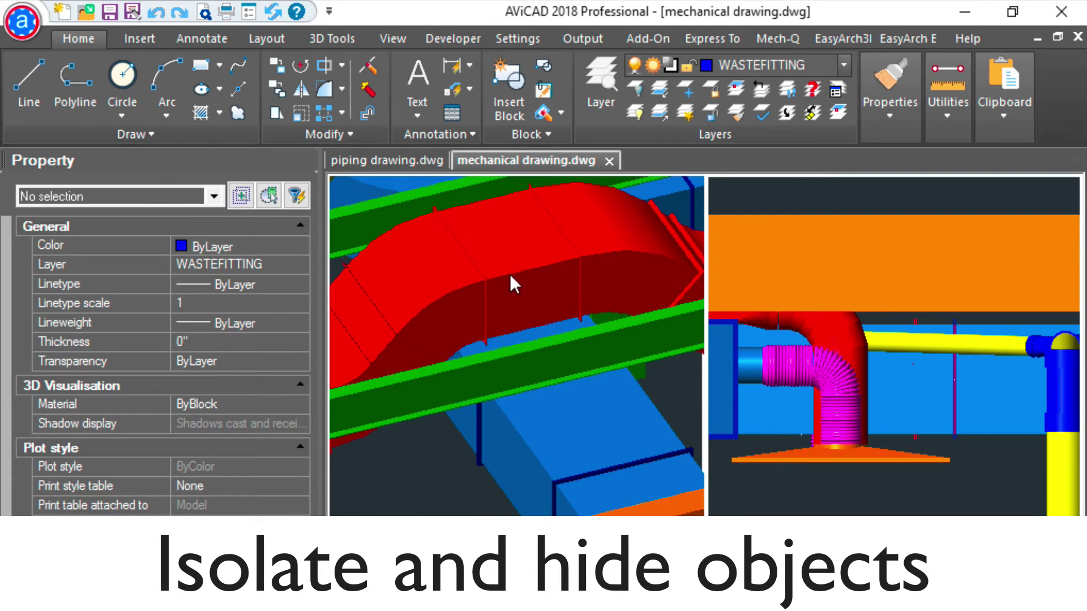
- Isolate the straight middle section of the red duct in the mechanical drawing, and end the object isolation
{"action": "left_click", "coordinate": [493, 276]}
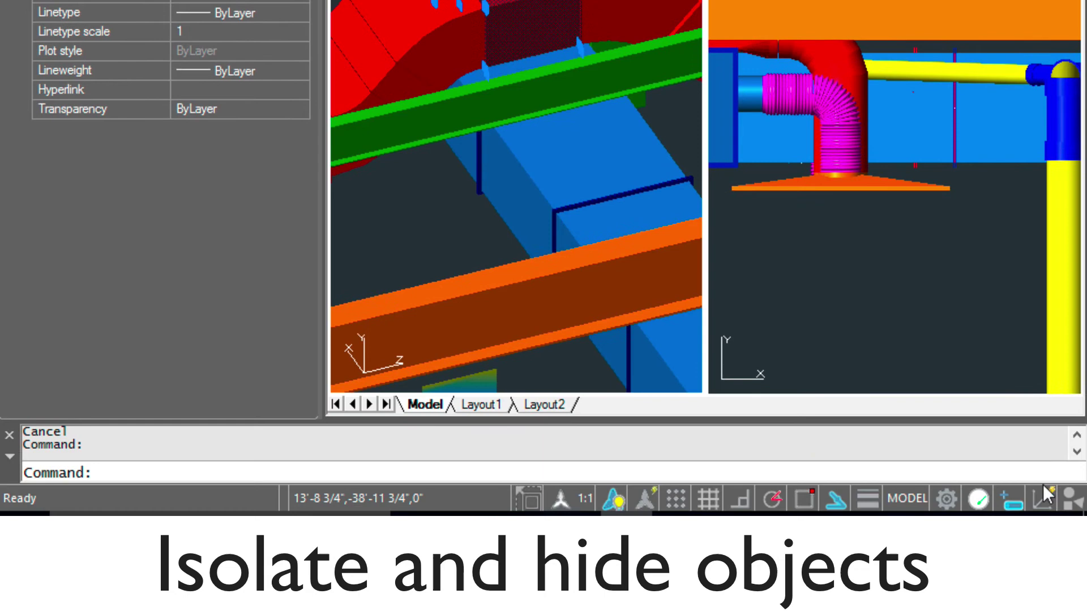
{"action": "left_click", "coordinate": [1071, 500]}
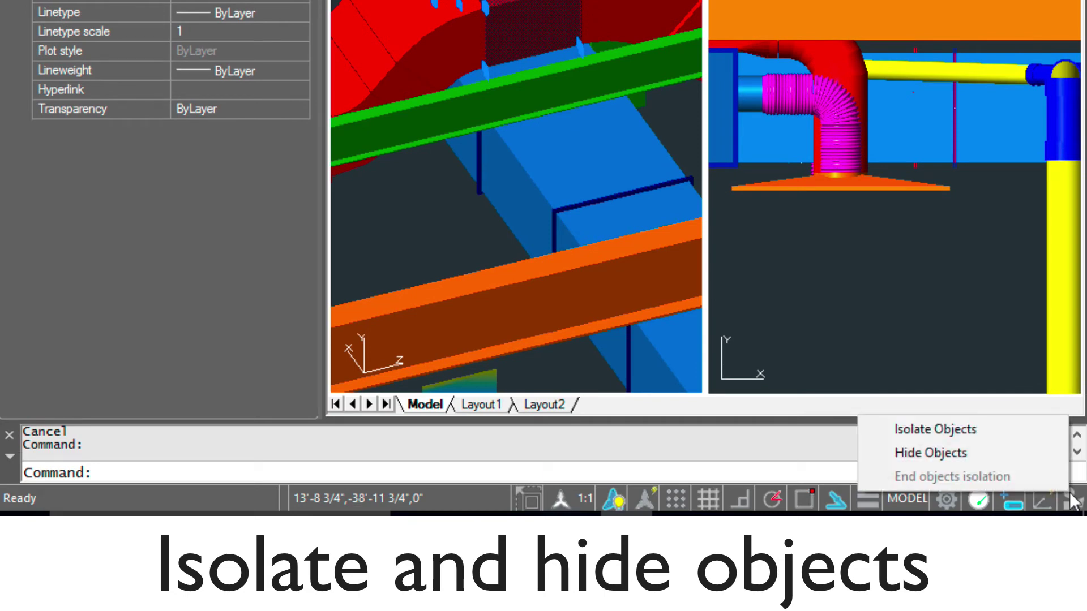
{"action": "left_click", "coordinate": [988, 432]}
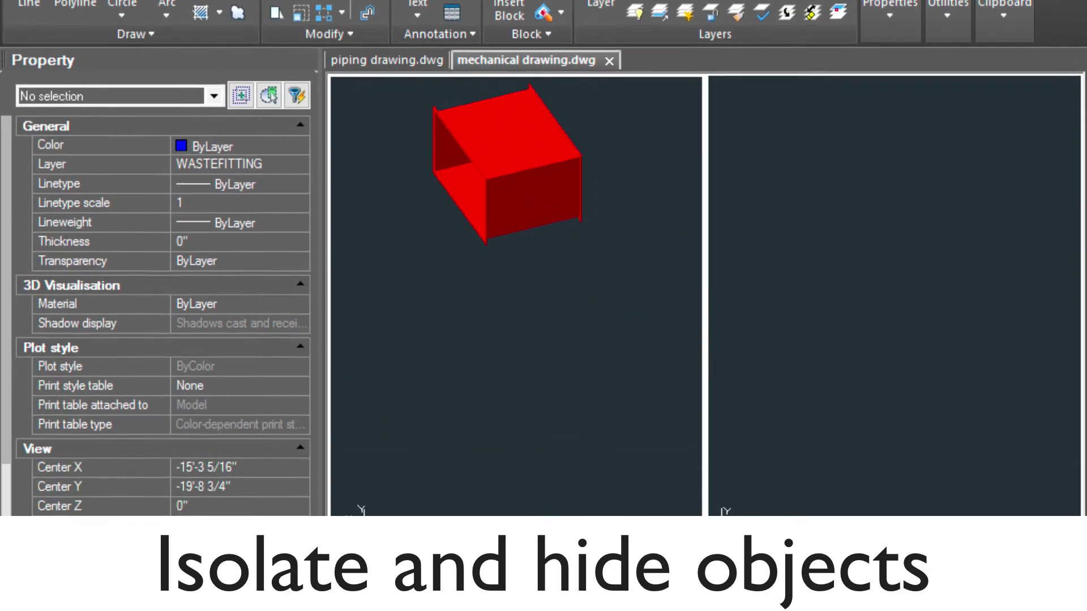
{"action": "left_click", "coordinate": [1047, 504]}
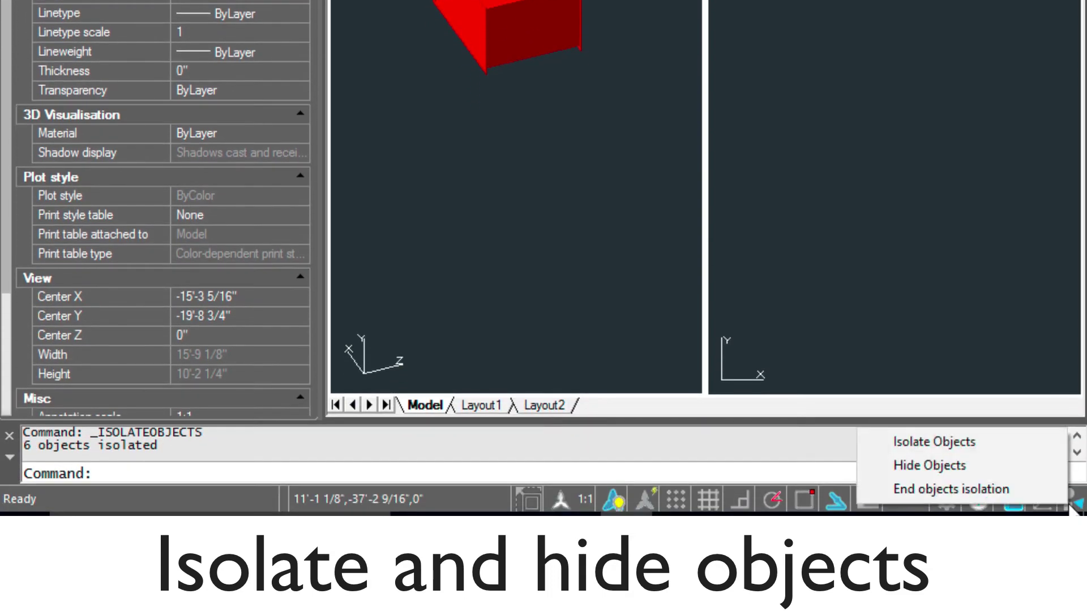
{"action": "left_click", "coordinate": [1047, 488]}
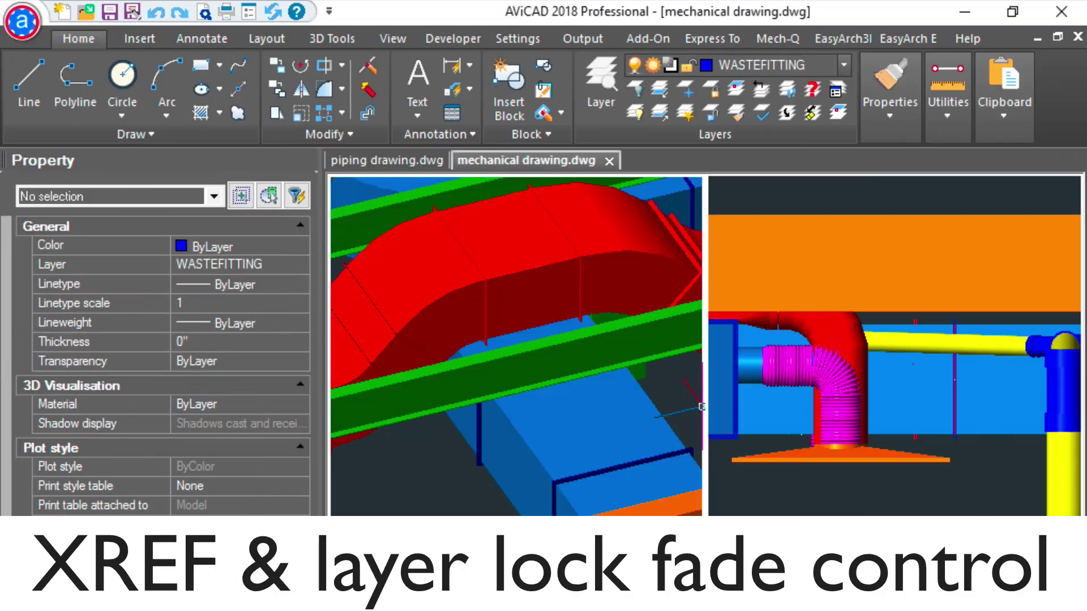
- Lock the Return Duct layer to fade its objects in the mechanical drawing, and unlock it again
{"action": "left_click", "coordinate": [843, 64]}
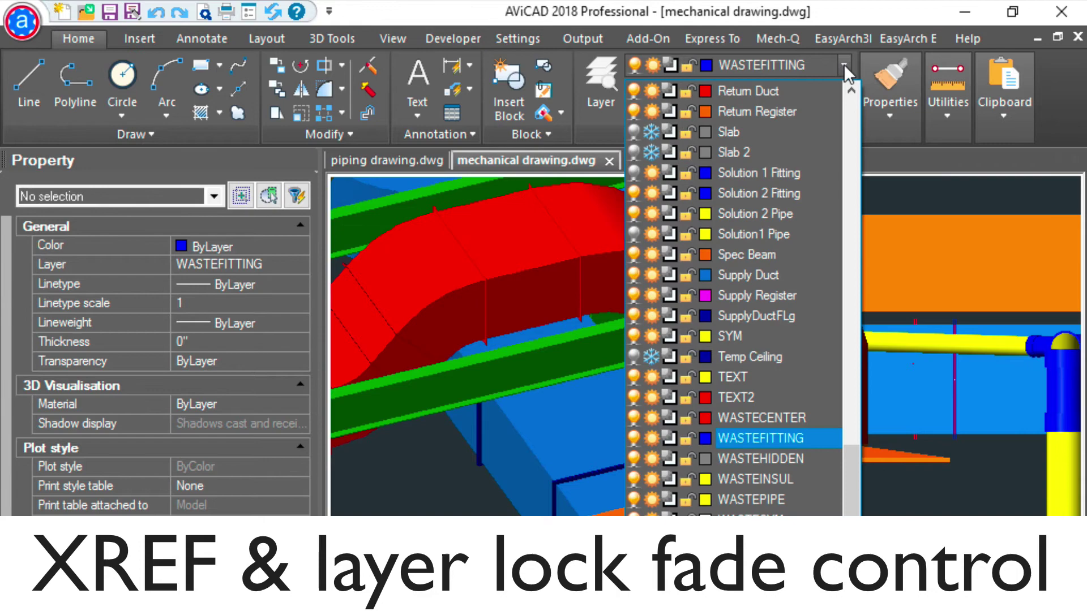
{"action": "left_click", "coordinate": [688, 92]}
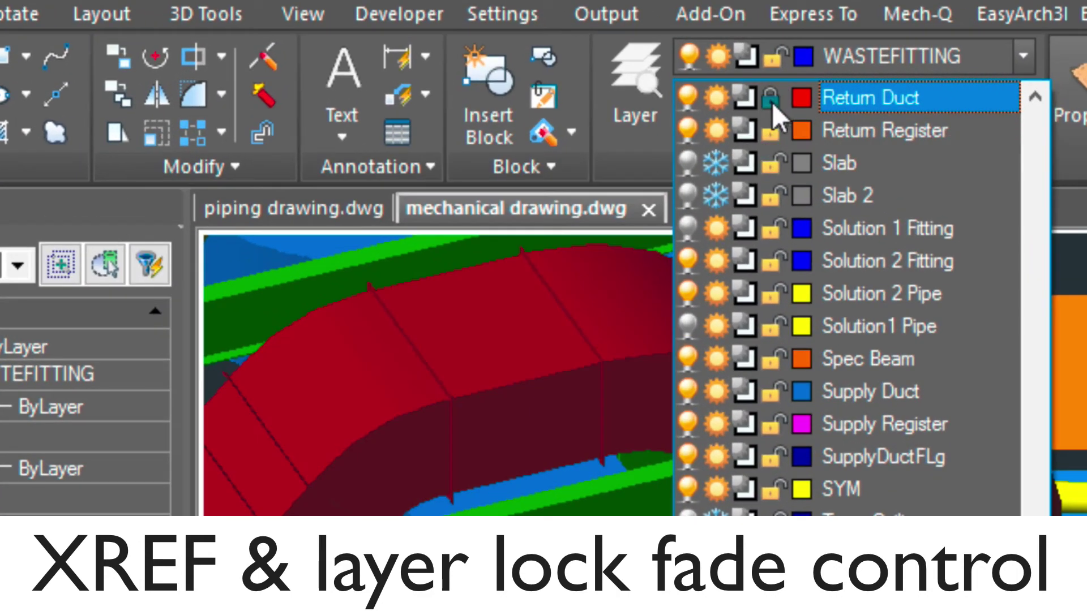
{"action": "left_click", "coordinate": [770, 102]}
{"action": "left_click", "coordinate": [769, 103]}
{"action": "left_click", "coordinate": [770, 101]}
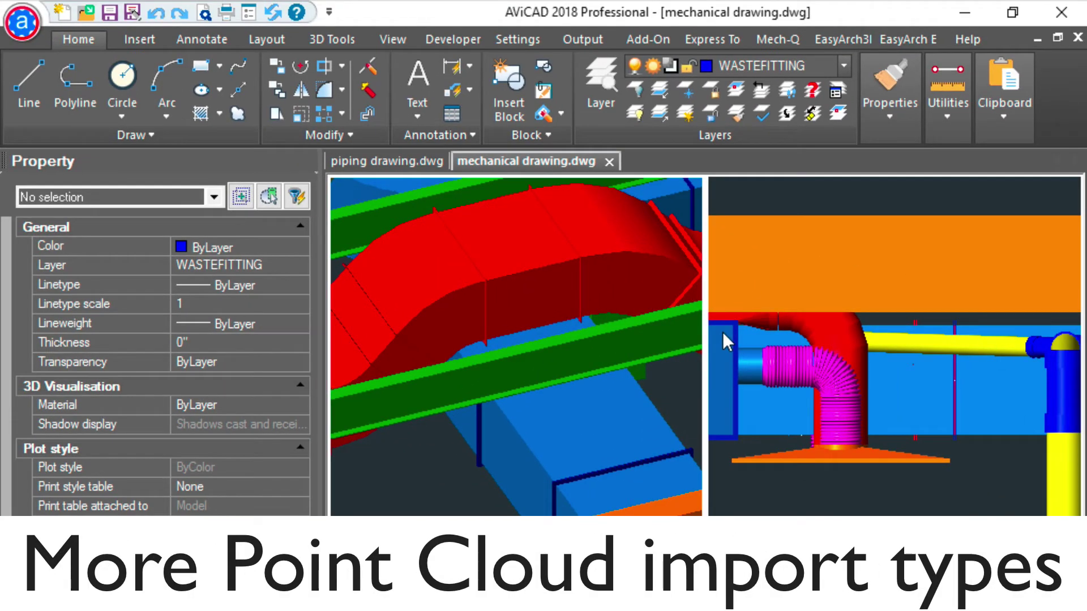
- Start attaching a point cloud, examine the supported point cloud file types, and cancel the file selection
{"action": "left_click", "coordinate": [138, 38]}
{"action": "left_click", "coordinate": [873, 85]}
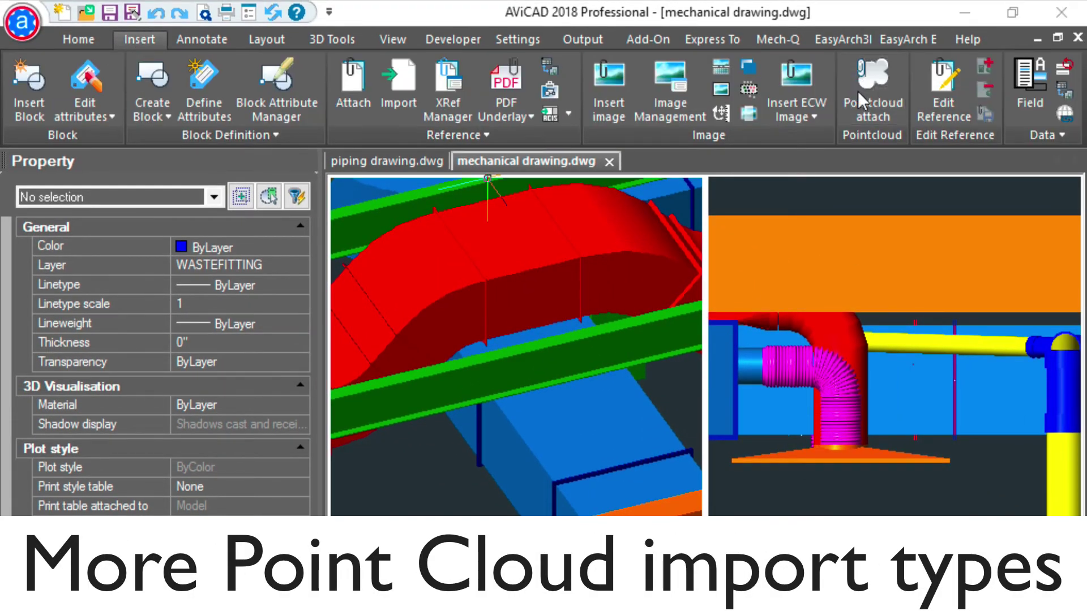
{"action": "left_click", "coordinate": [627, 443]}
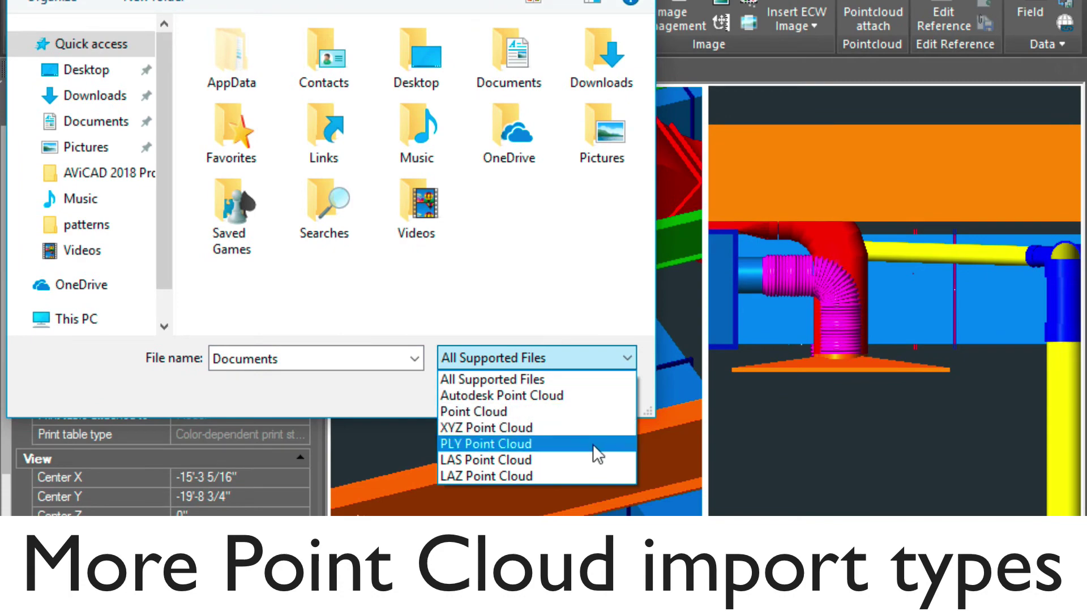
{"action": "left_click", "coordinate": [605, 387]}
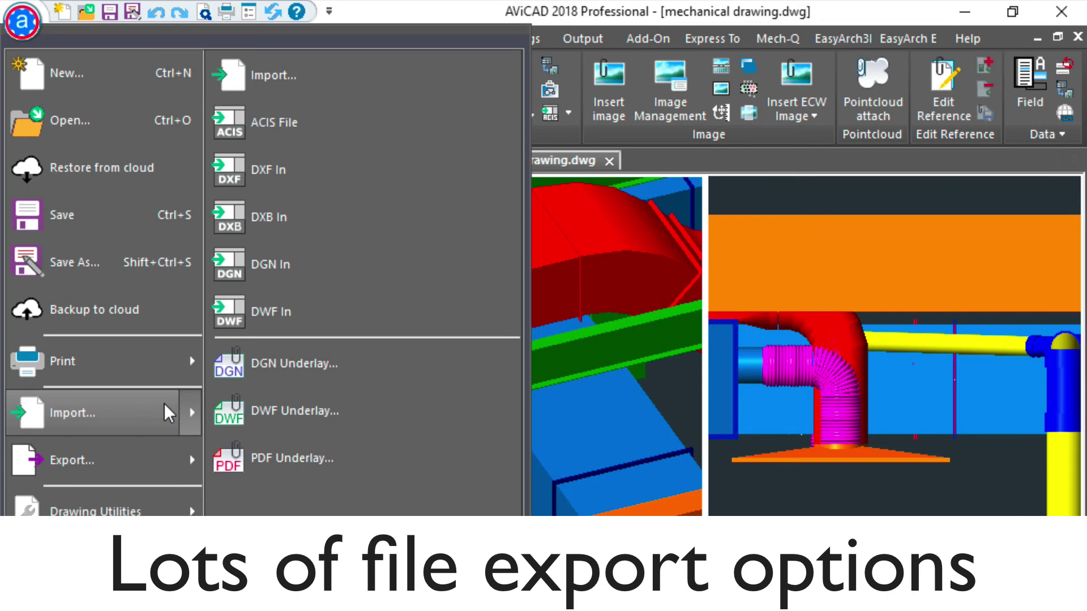
- Examine the file formats available for exporting the mechanical drawing
{"action": "mouse_move", "coordinate": [169, 453]}
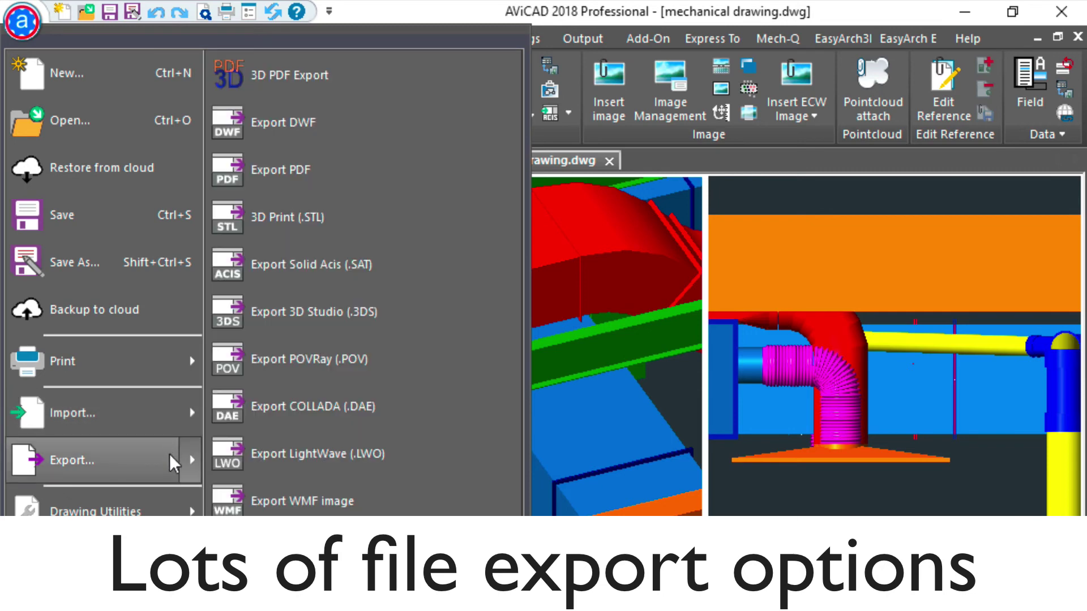